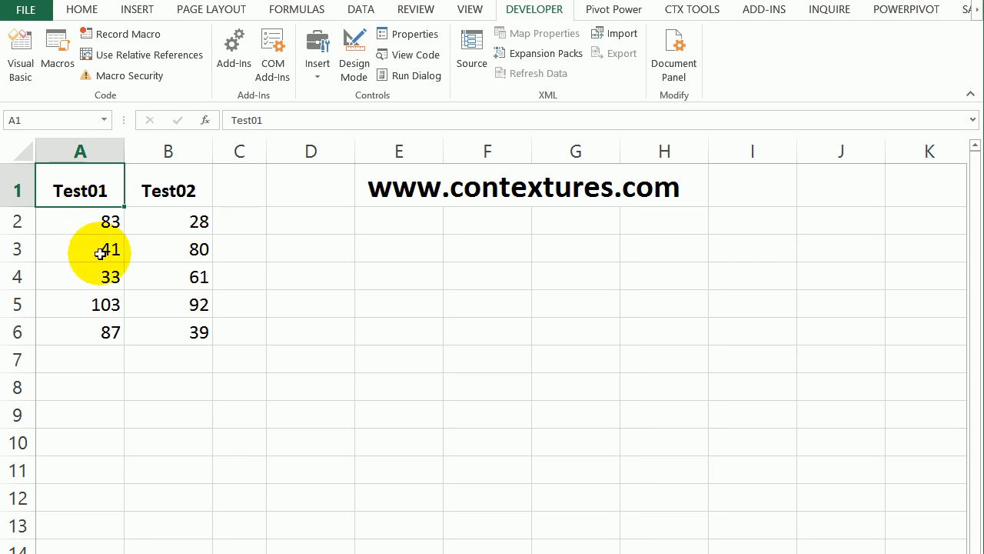
# Enter 10 in the blank cell E4 and copy that cell
pyautogui.moveTo(105, 222); pyautogui.dragTo(196, 332)
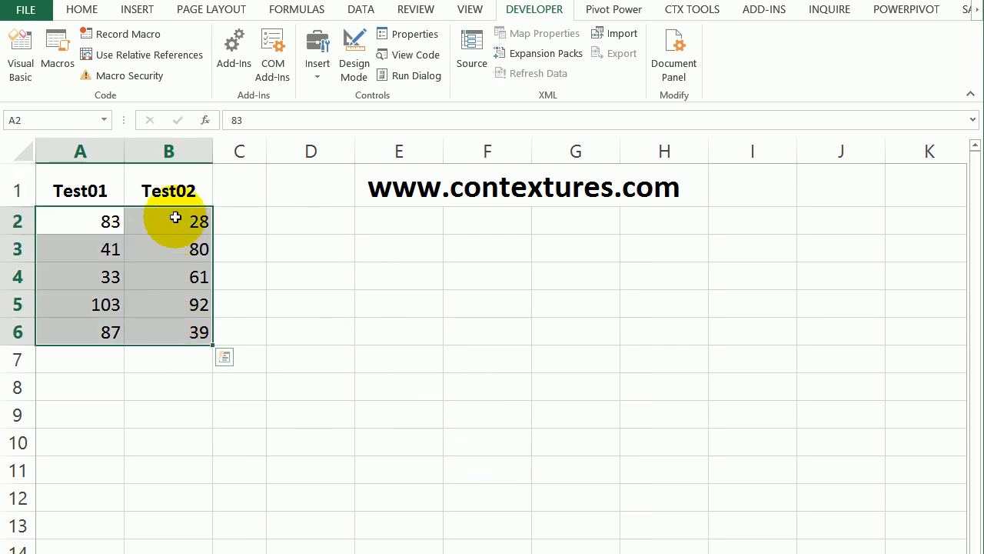
pyautogui.click(378, 277)
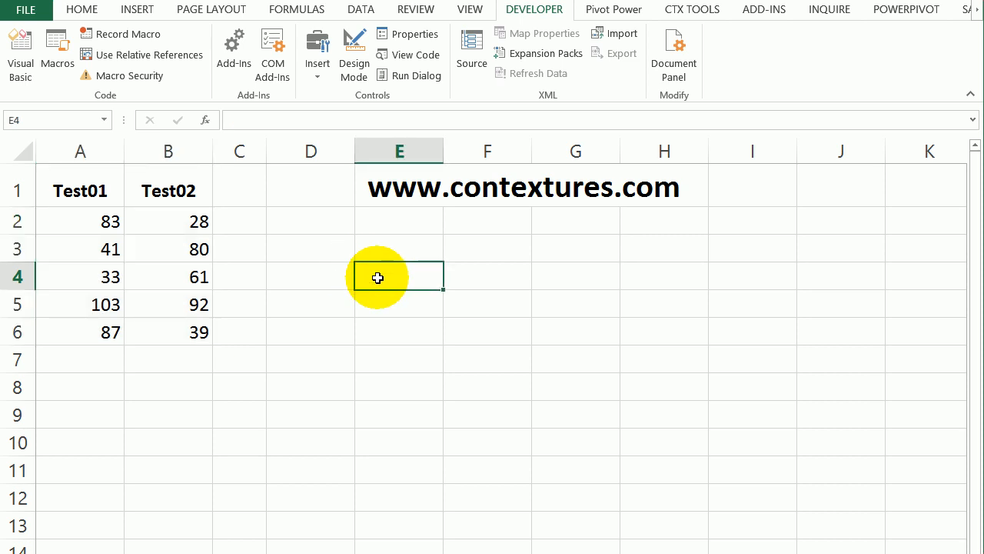
pyautogui.write('10')
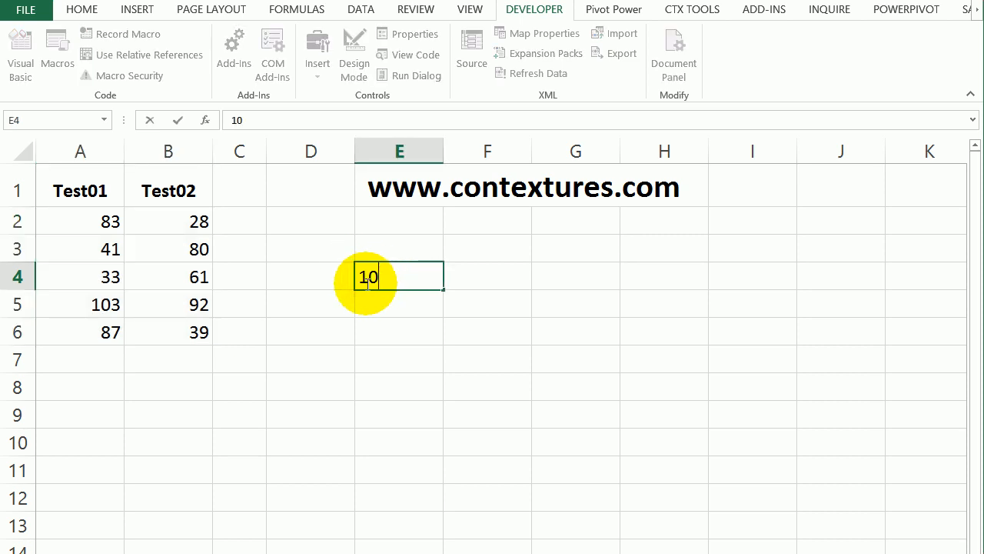
pyautogui.press('Return')
pyautogui.click(388, 274)
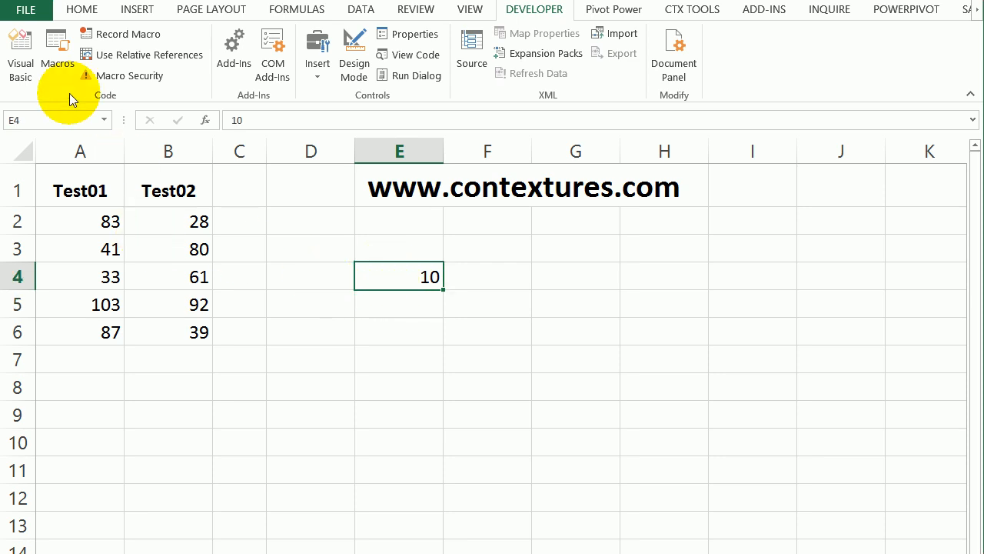
pyautogui.click(83, 10)
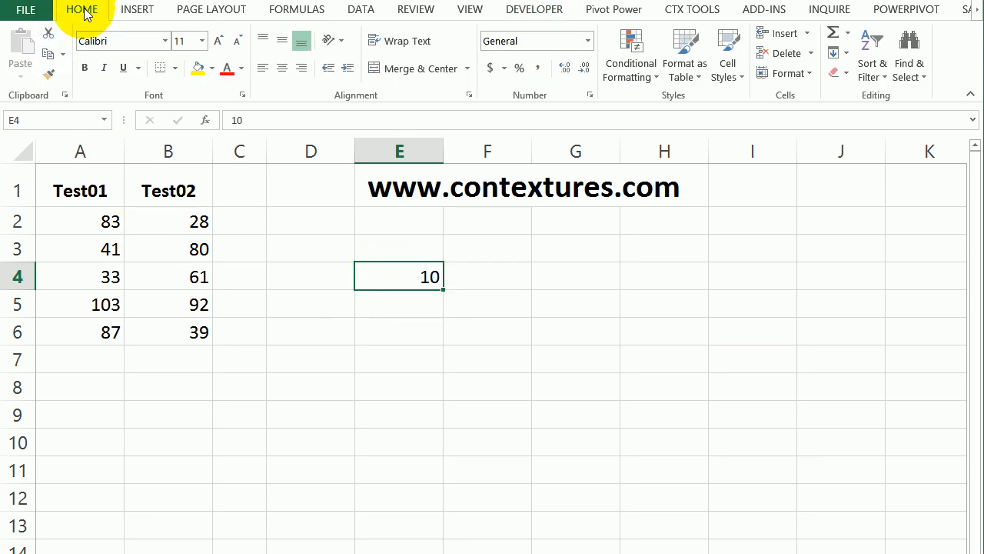
pyautogui.click(48, 55)
# Add the copied value to all the test numbers in A2:B6 using Paste Special with the Add operation
pyautogui.moveTo(66, 224); pyautogui.dragTo(177, 332)
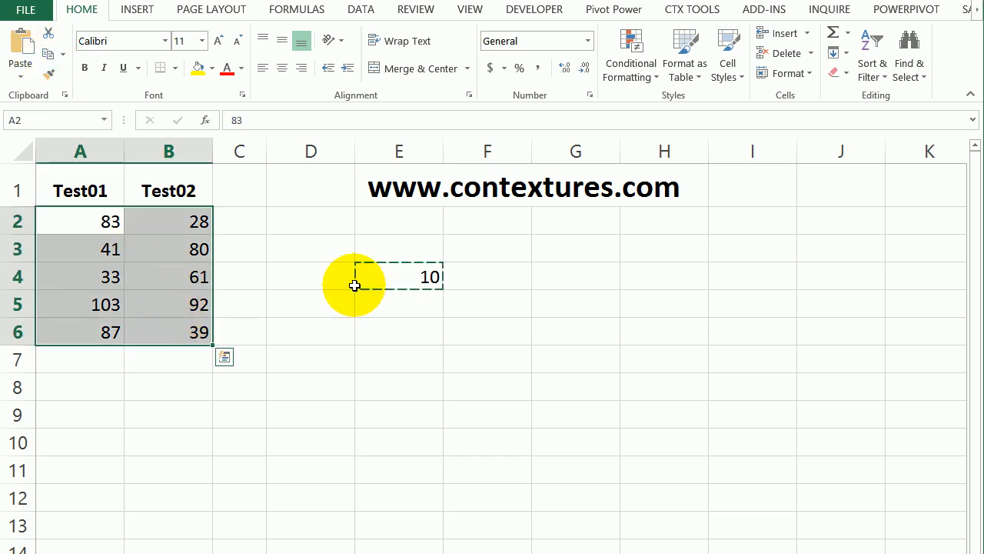
pyautogui.click(23, 82)
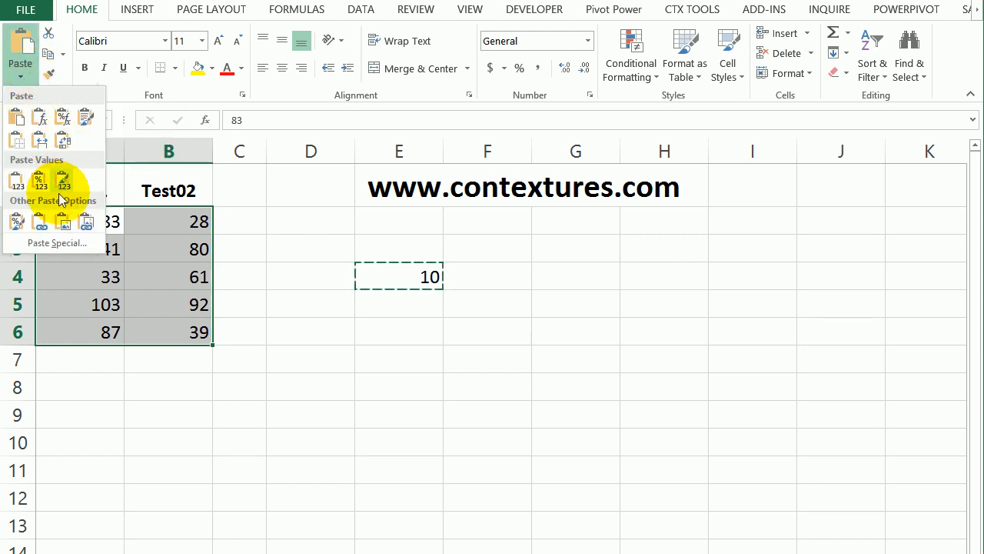
pyautogui.click(57, 243)
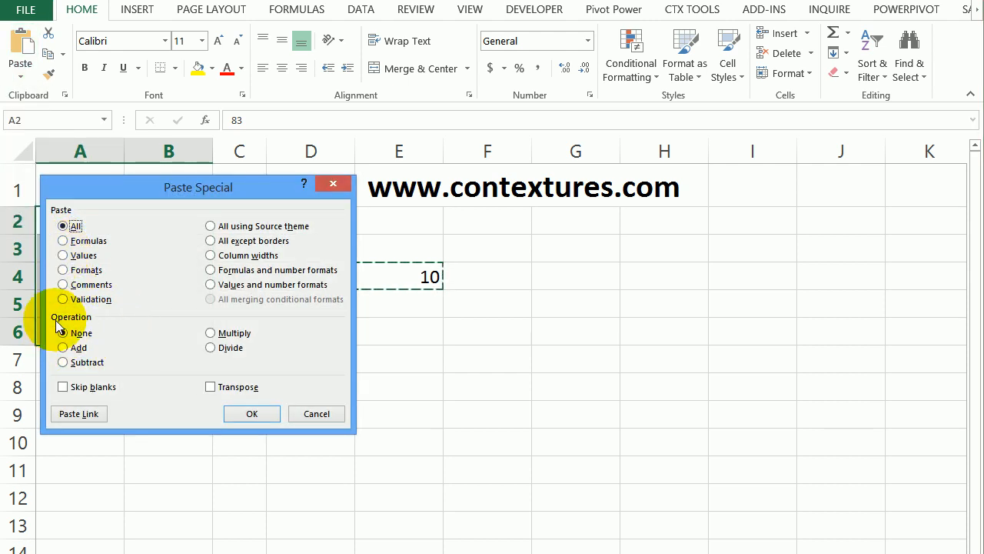
pyautogui.click(65, 348)
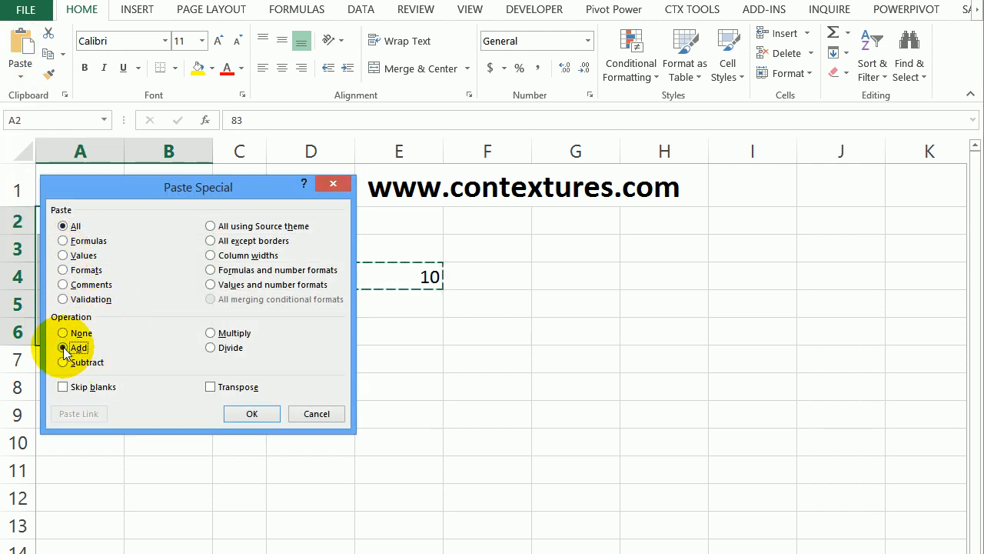
pyautogui.click(253, 413)
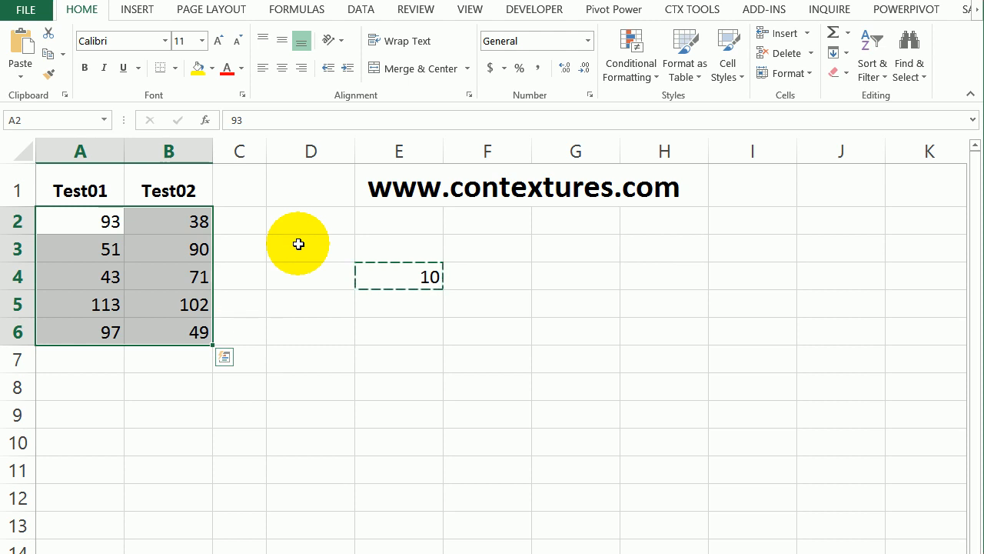
# Clear the helper value from E3:E5 beside the test data
pyautogui.moveTo(364, 250); pyautogui.dragTo(415, 292)
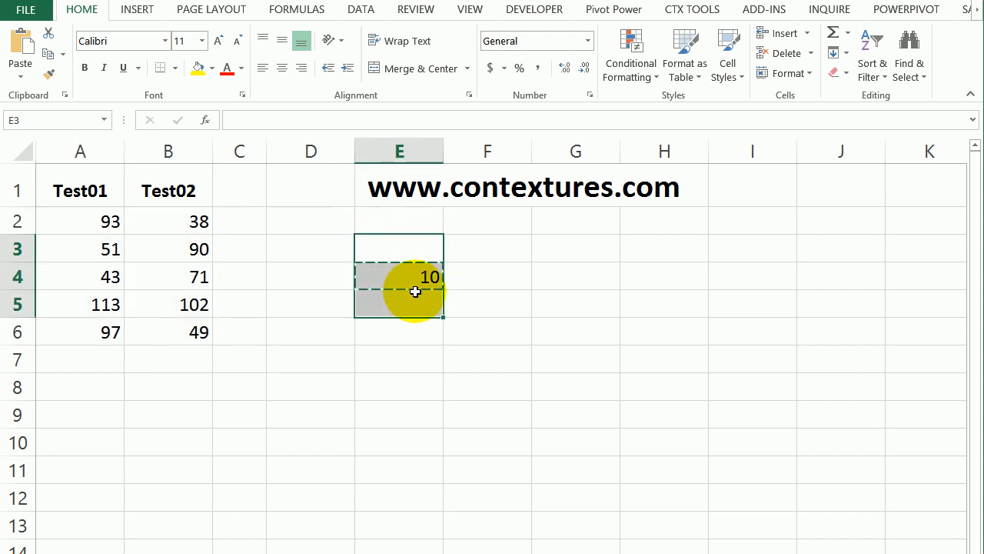
pyautogui.press('Delete')
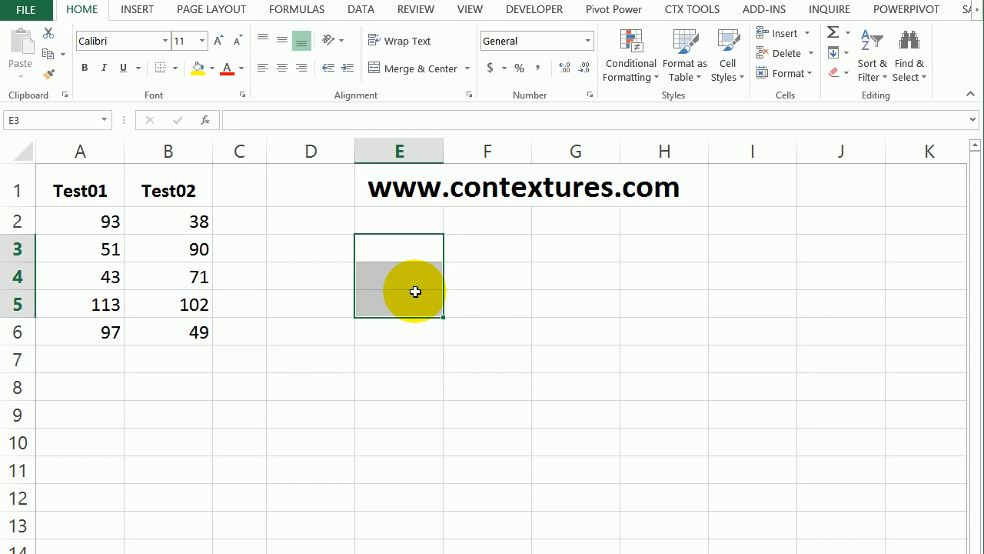
pyautogui.click(325, 283)
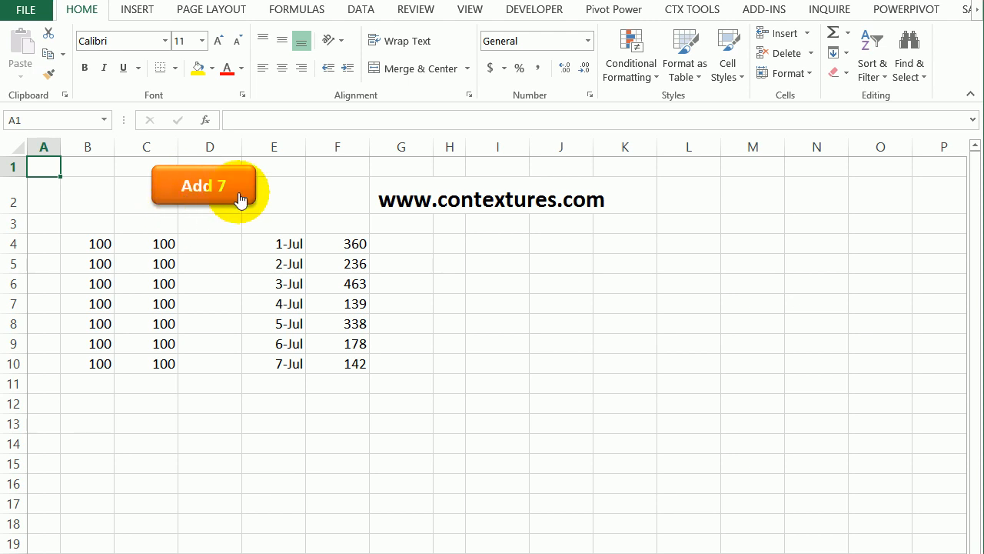
# Run the Add 7 macro on the dates in E4:E10
pyautogui.click(280, 251)
pyautogui.moveTo(280, 250); pyautogui.dragTo(276, 361)
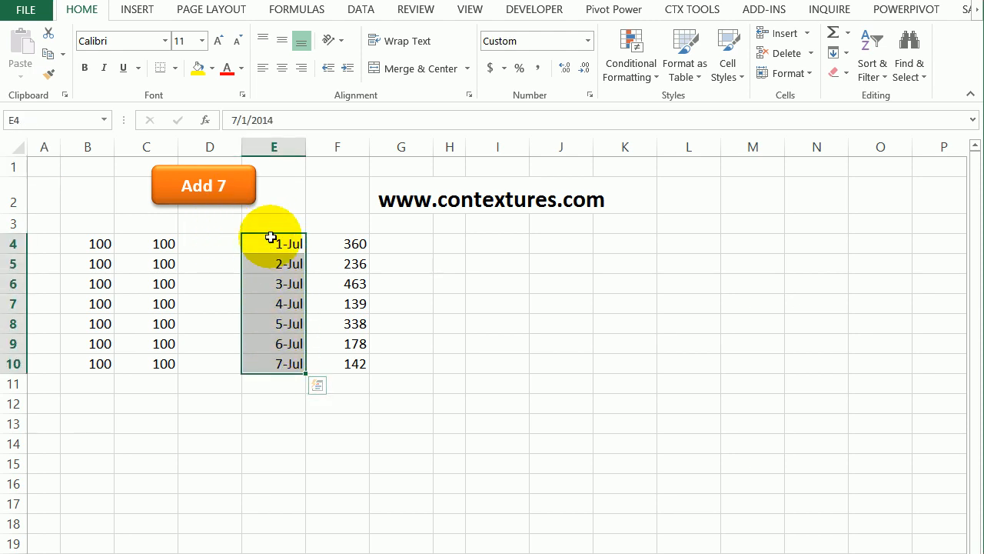
pyautogui.moveTo(271, 238); pyautogui.dragTo(275, 365)
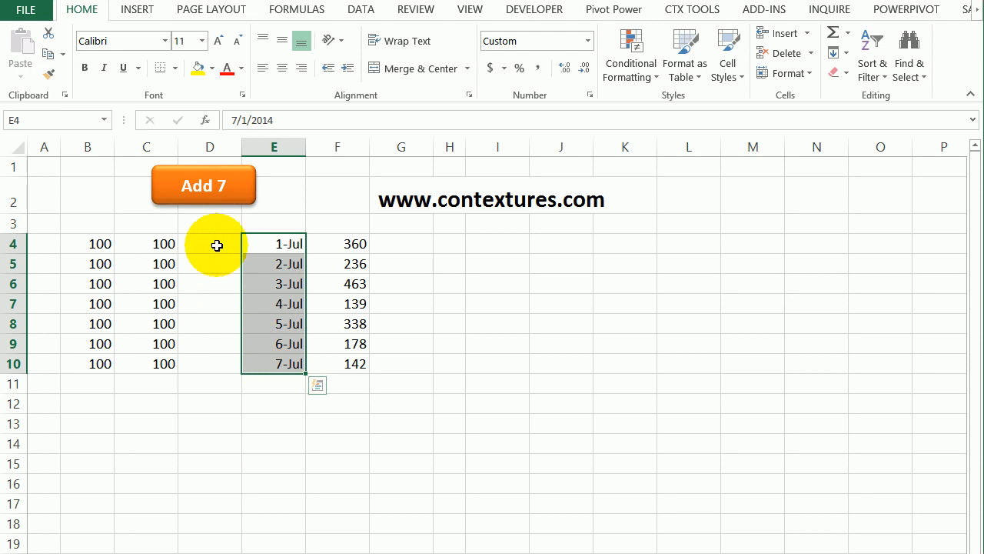
pyautogui.click(214, 199)
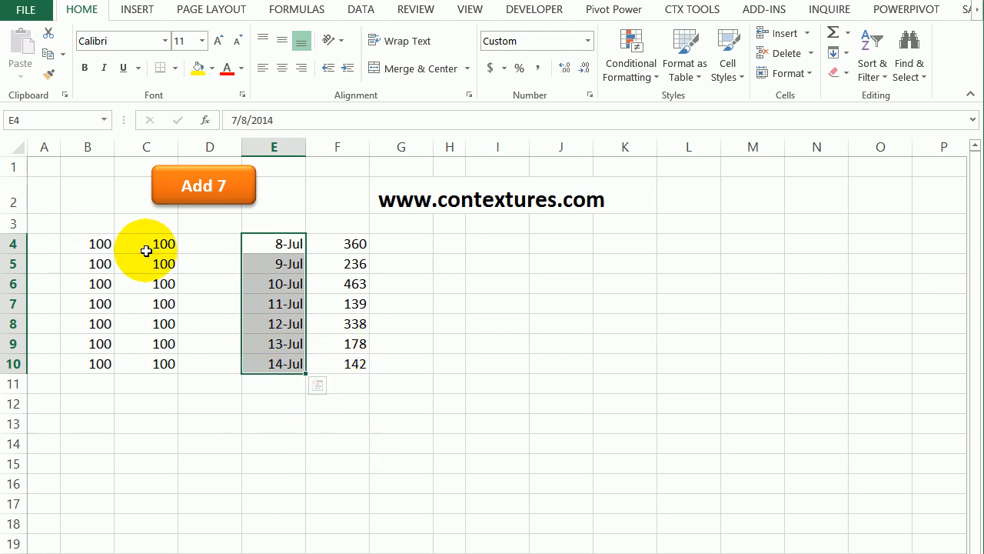
# Run the Add 7 macro on the block of numbers in B4:C8
pyautogui.moveTo(104, 246); pyautogui.dragTo(154, 323)
pyautogui.click(215, 200)
pyautogui.click(210, 264)
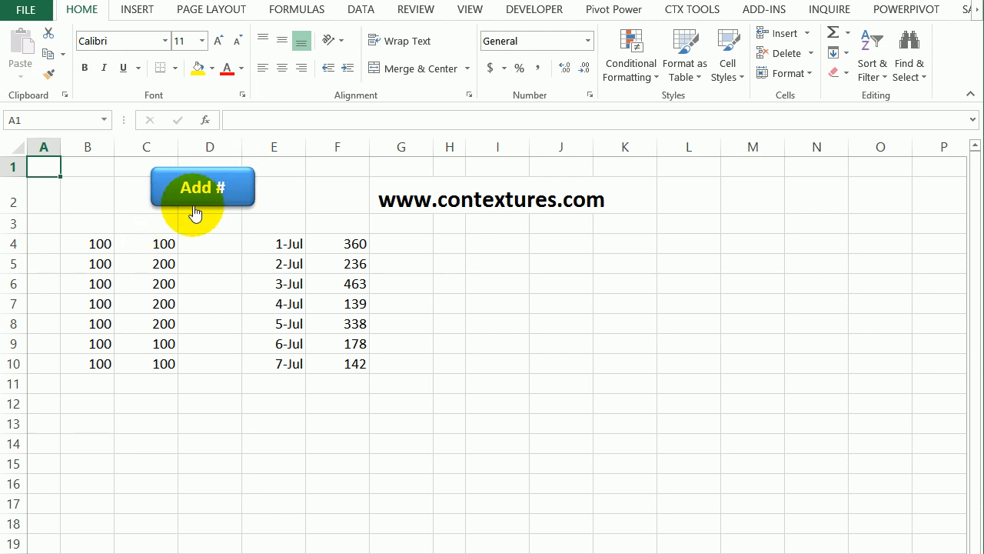
# Run the Add # macro on C4:C8 and enter 100 as the number to add
pyautogui.moveTo(146, 248); pyautogui.dragTo(156, 332)
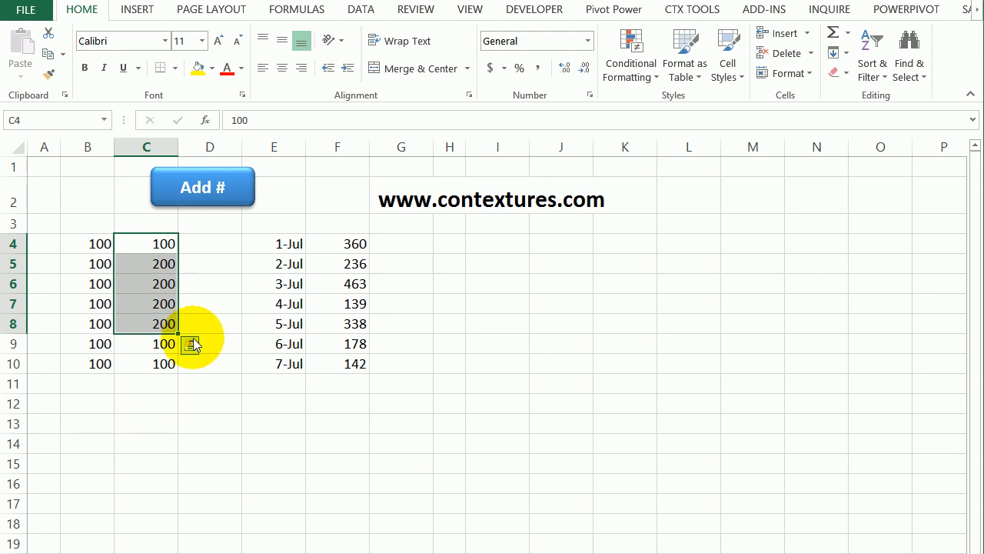
pyautogui.click(238, 196)
pyautogui.moveTo(560, 185); pyautogui.dragTo(279, 229)
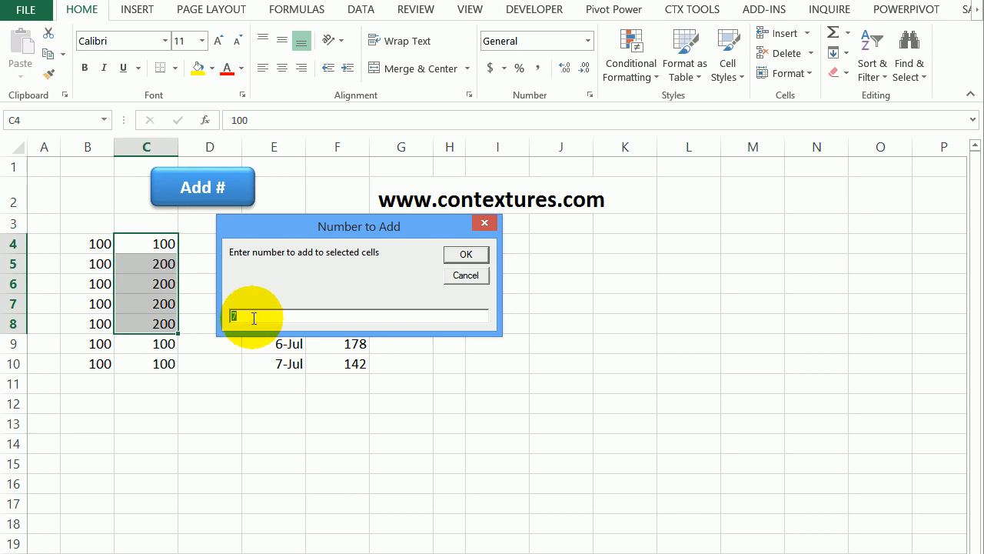
pyautogui.write('100')
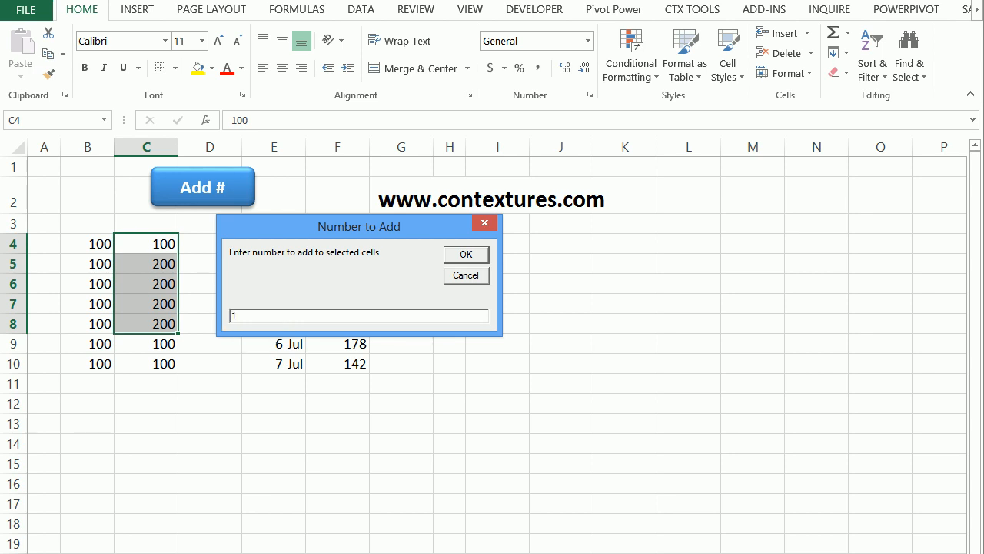
pyautogui.click(466, 253)
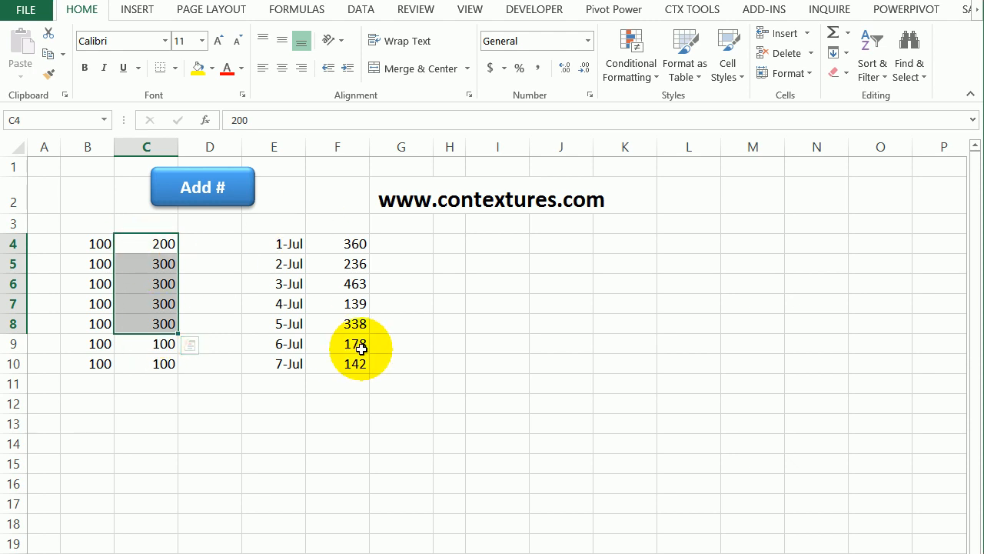
# Run the Add # macro on the dates in E4:E7, accepting the default number 7
pyautogui.moveTo(279, 240); pyautogui.dragTo(257, 308)
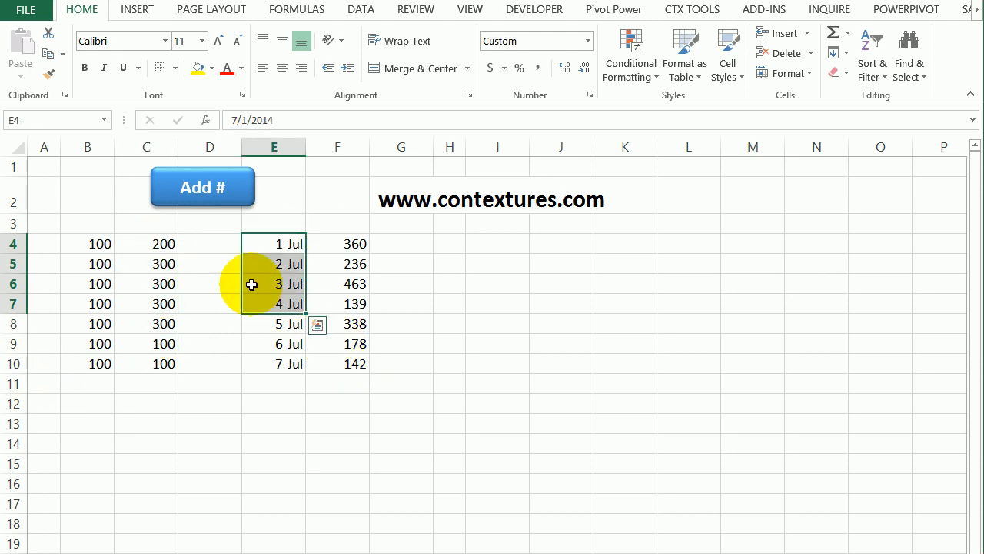
pyautogui.click(187, 187)
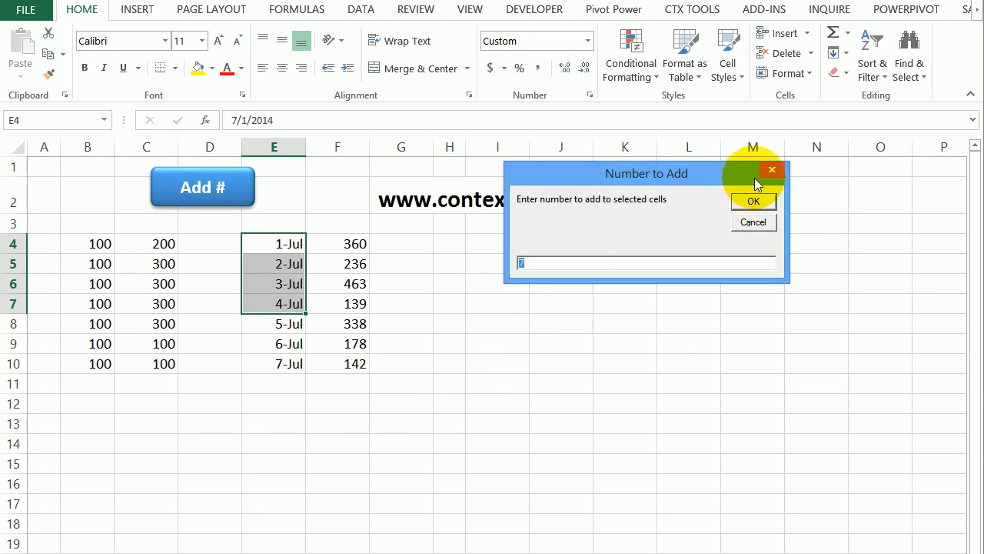
pyautogui.click(753, 204)
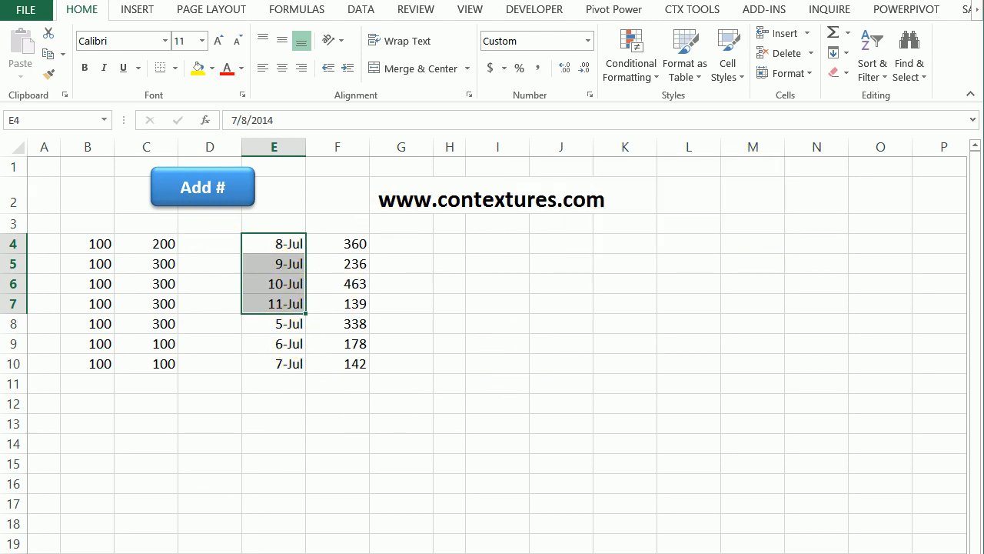
# Open the code of the AddNumberPrompt macro assigned to the Add # shape for editing
pyautogui.rightClick(240, 183)
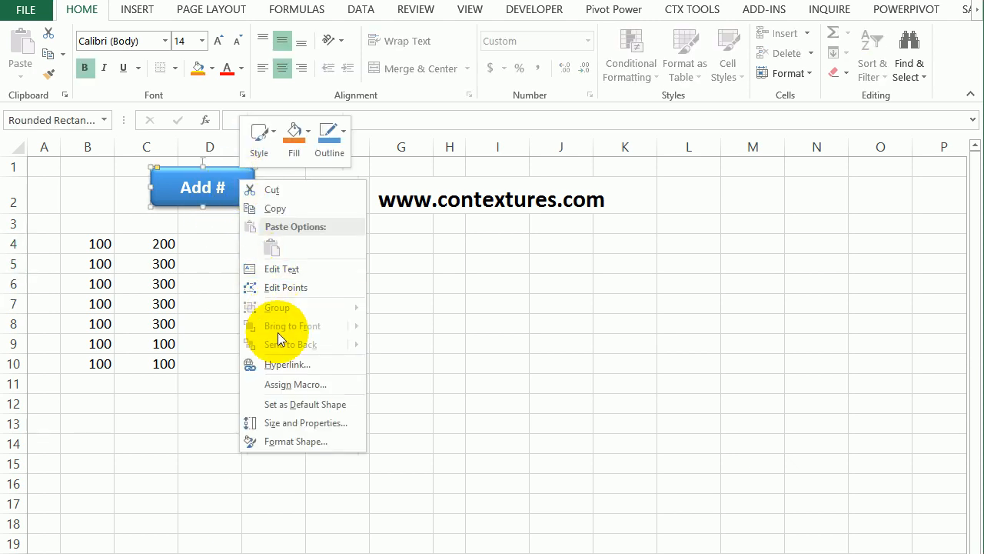
pyautogui.click(280, 384)
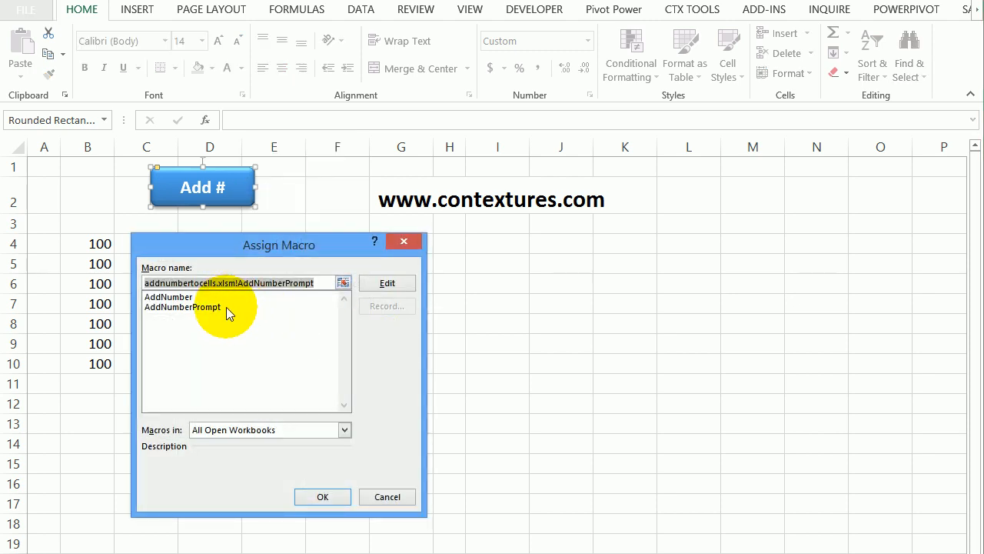
pyautogui.click(326, 283)
pyautogui.doubleClick(324, 282)
pyautogui.click(398, 286)
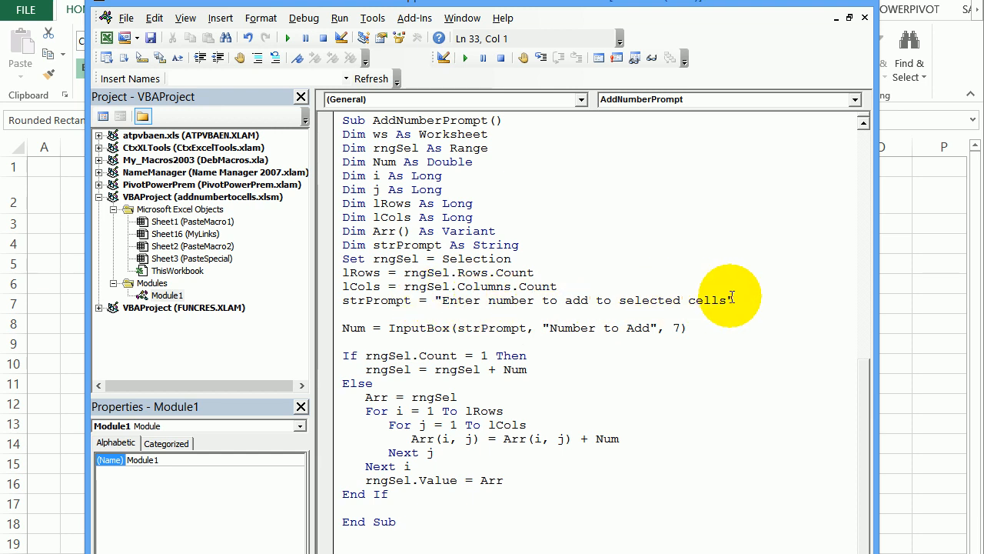
# Examine the InputBox default in AddNumberPrompt and the fixed Num value in AddNumber, and return to the worksheet
pyautogui.doubleClick(676, 327)
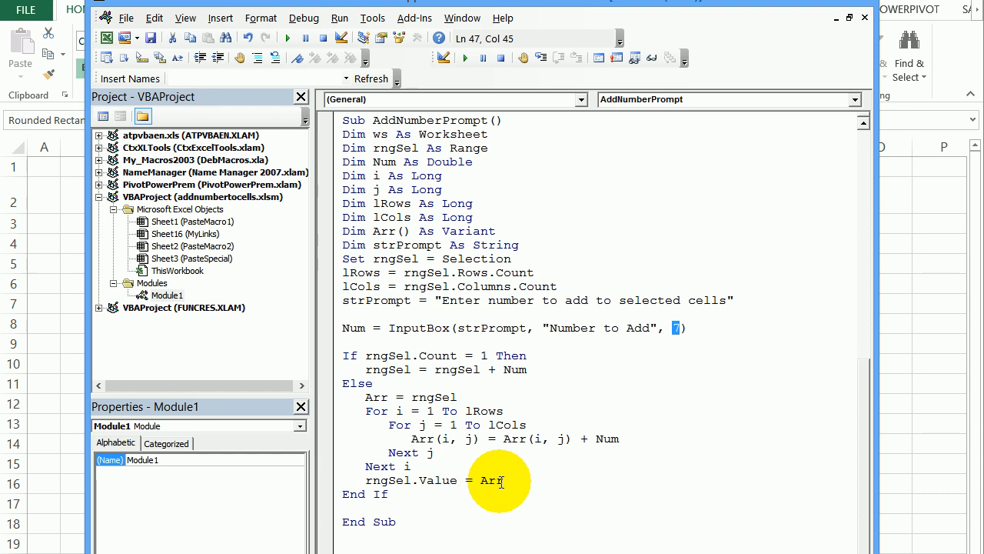
pyautogui.moveTo(859, 417); pyautogui.dragTo(881, 190)
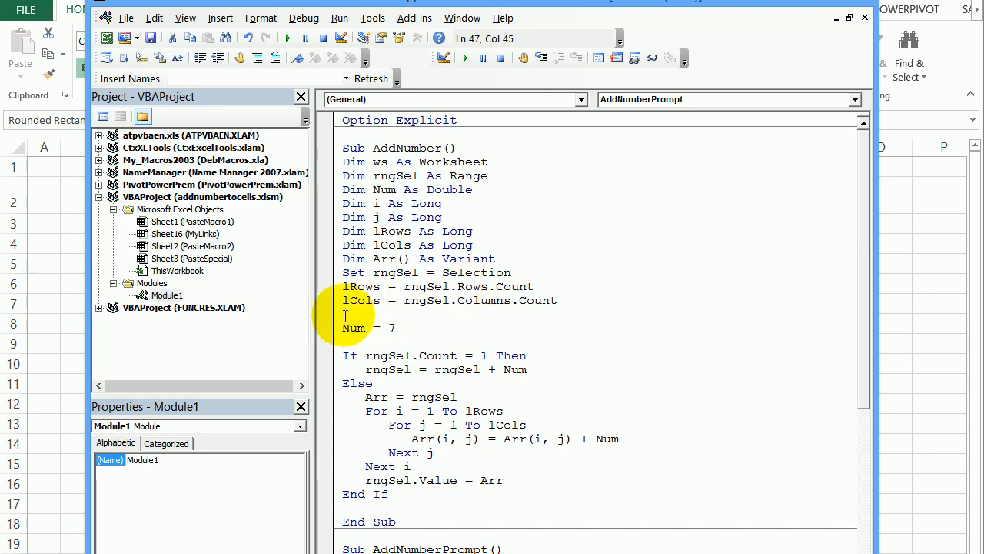
pyautogui.doubleClick(392, 328)
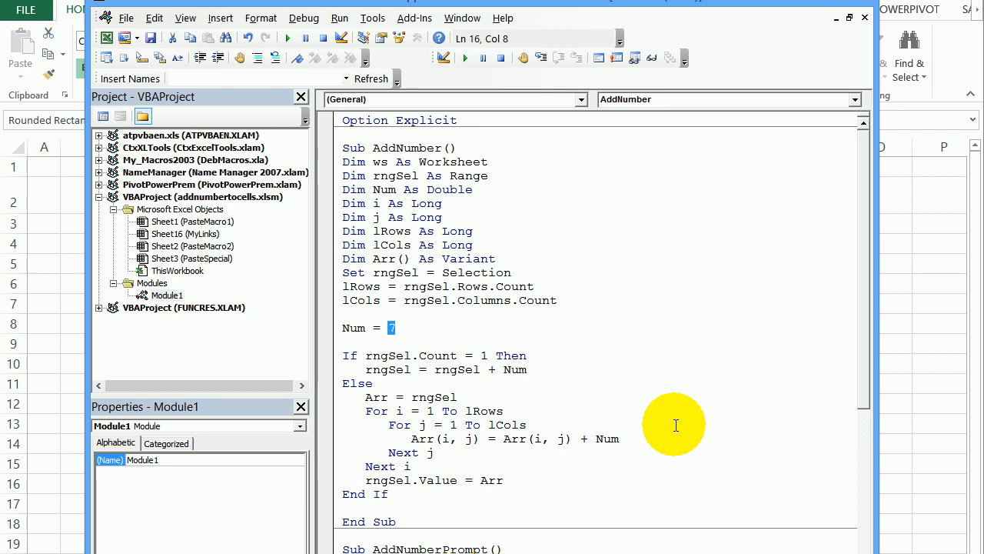
pyautogui.click(407, 321)
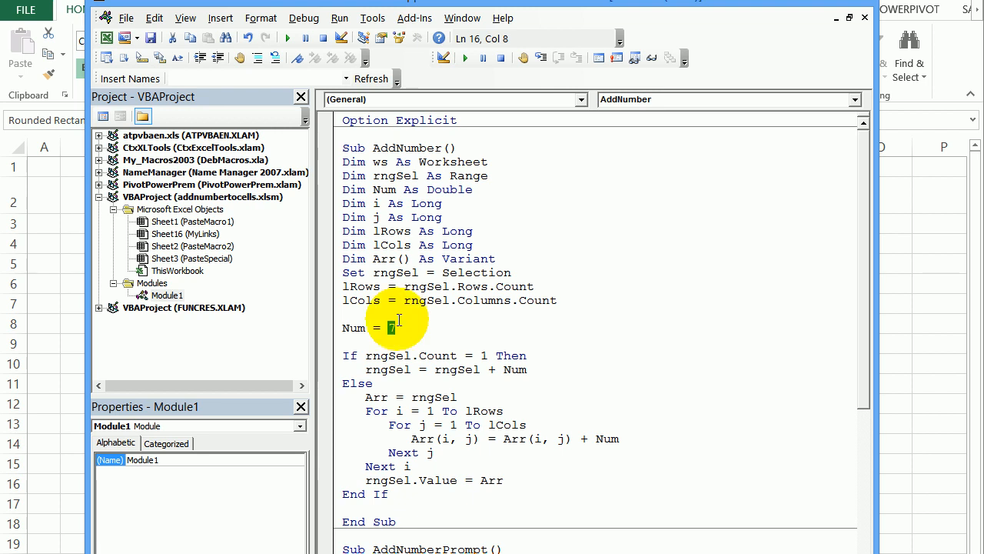
pyautogui.moveTo(389, 328); pyautogui.dragTo(403, 328)
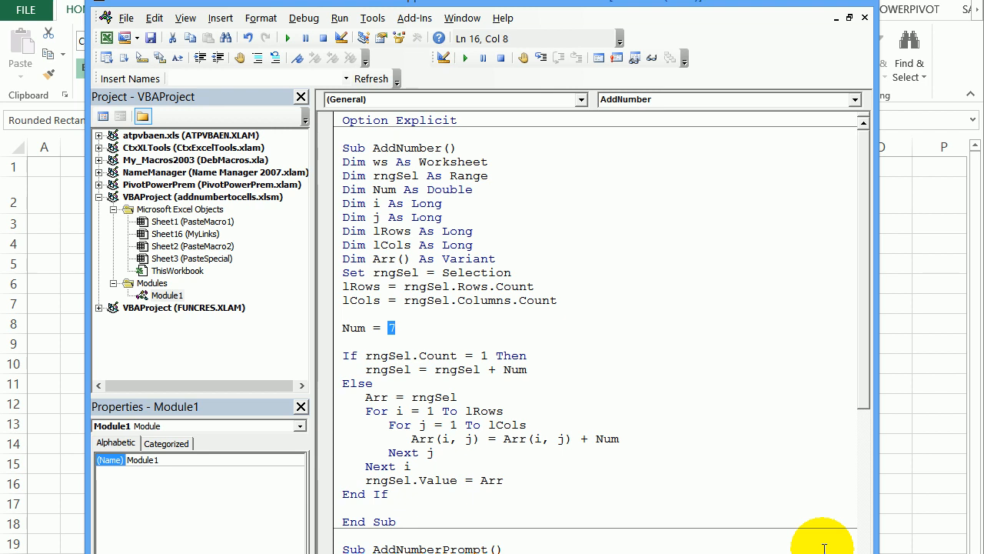
pyautogui.click(890, 306)
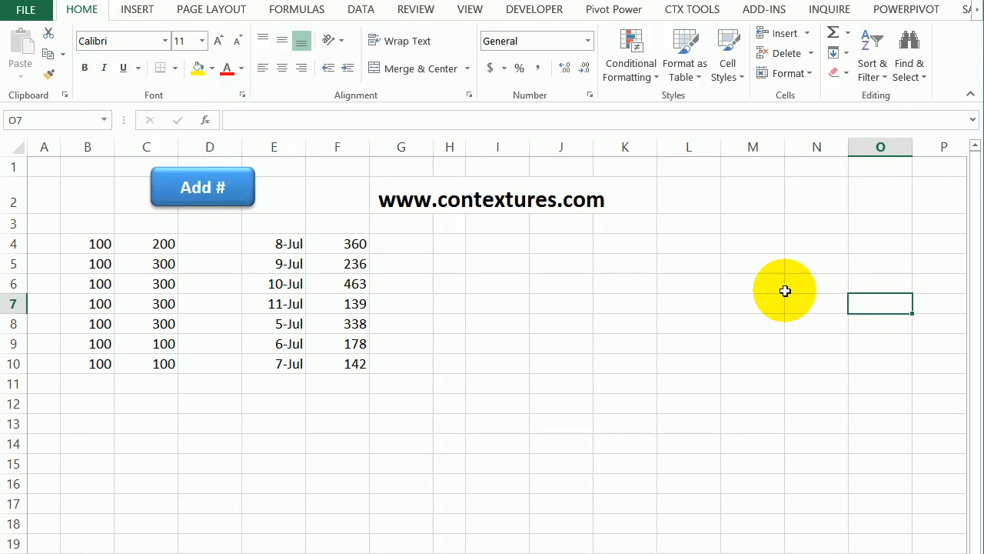